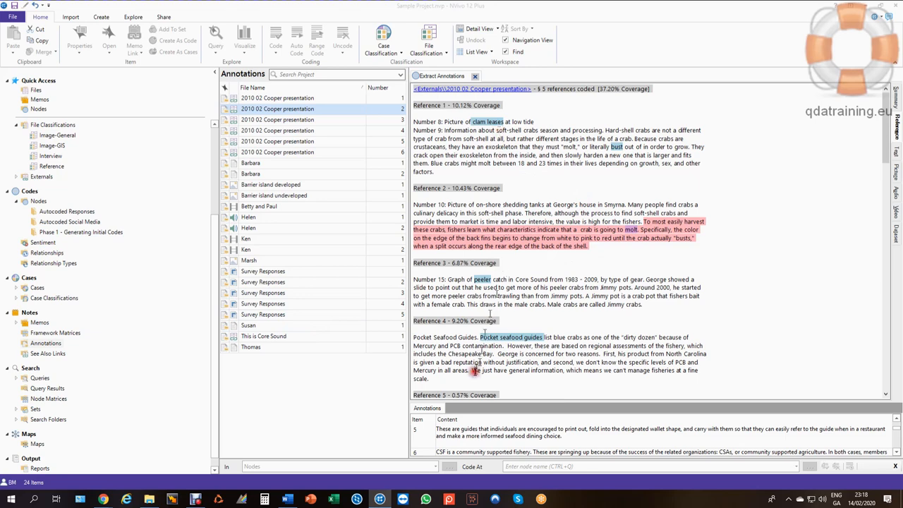
pyautogui.doubleClick(555, 164)
pyautogui.rightClick(557, 166)
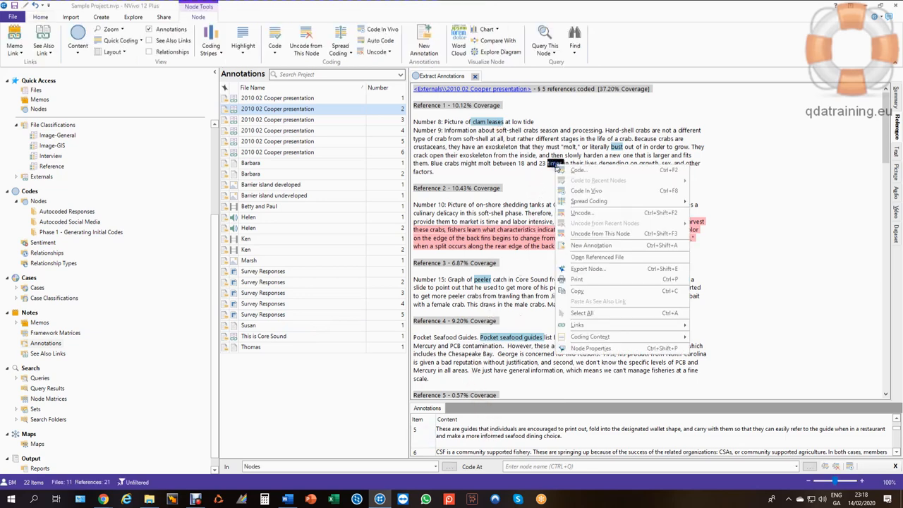
pyautogui.click(511, 171)
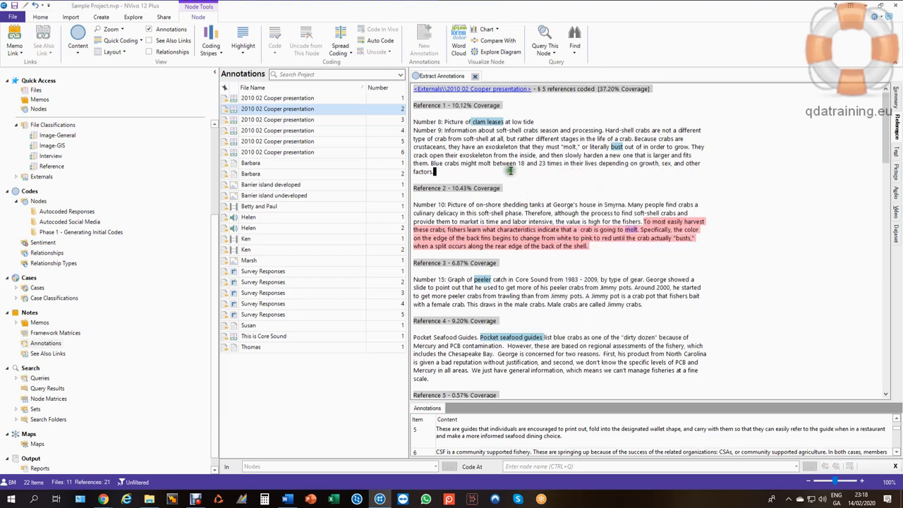
# View the annotations linked to "bust" and "Pocket seafood guides" in the Extract Annotations node.
pyautogui.click(616, 146)
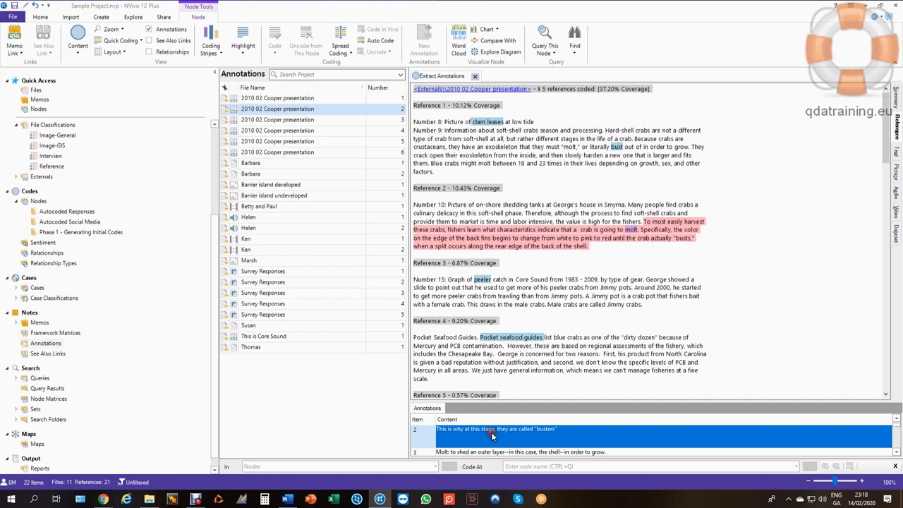
pyautogui.click(508, 338)
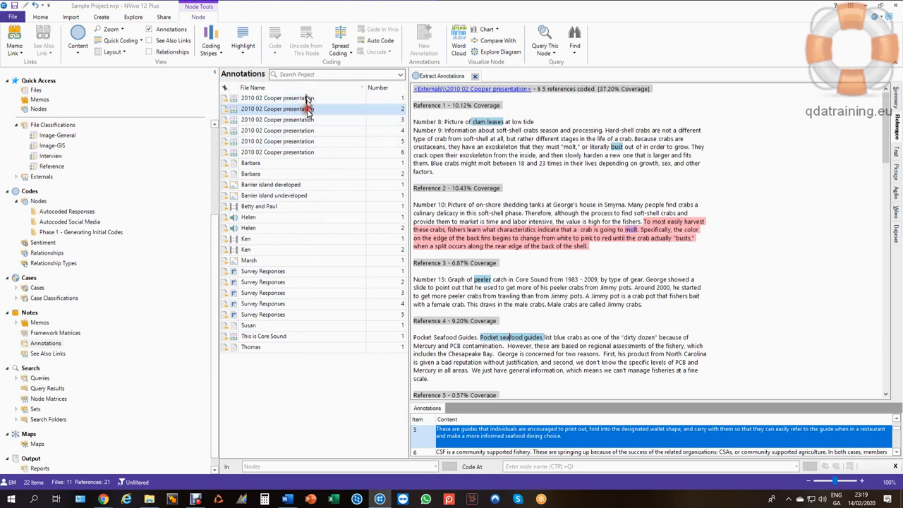
# Open annotation 4 of the 2010 02 Cooper presentation in its source file and enlarge the document area above the annotations.
pyautogui.click(335, 131)
pyautogui.doubleClick(335, 131)
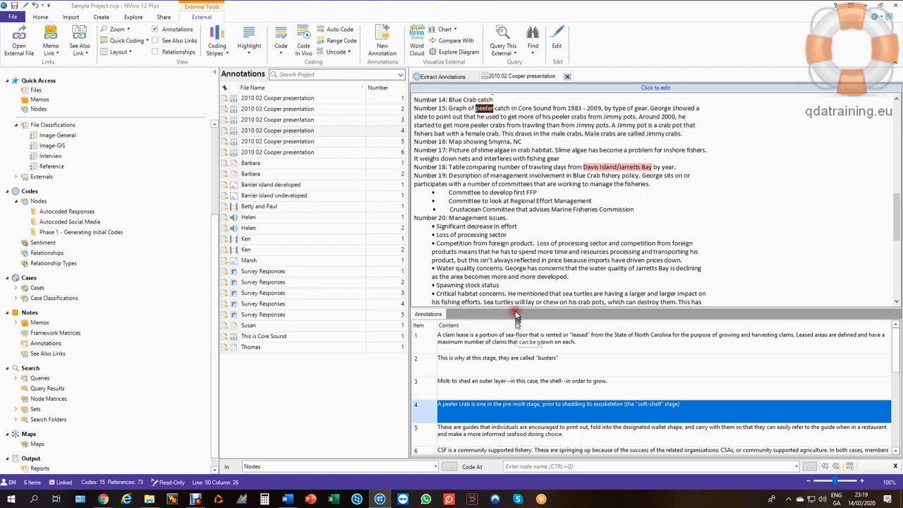
pyautogui.moveTo(515, 312); pyautogui.dragTo(511, 378)
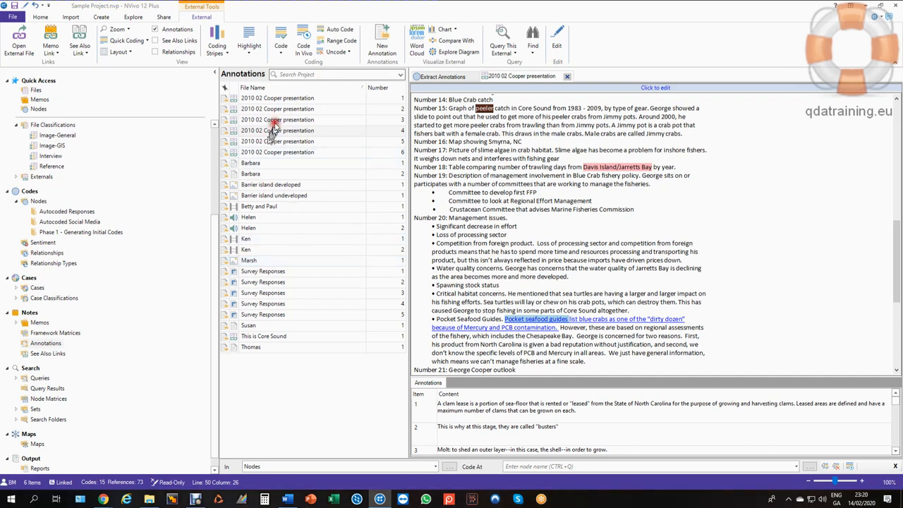
pyautogui.click(365, 328)
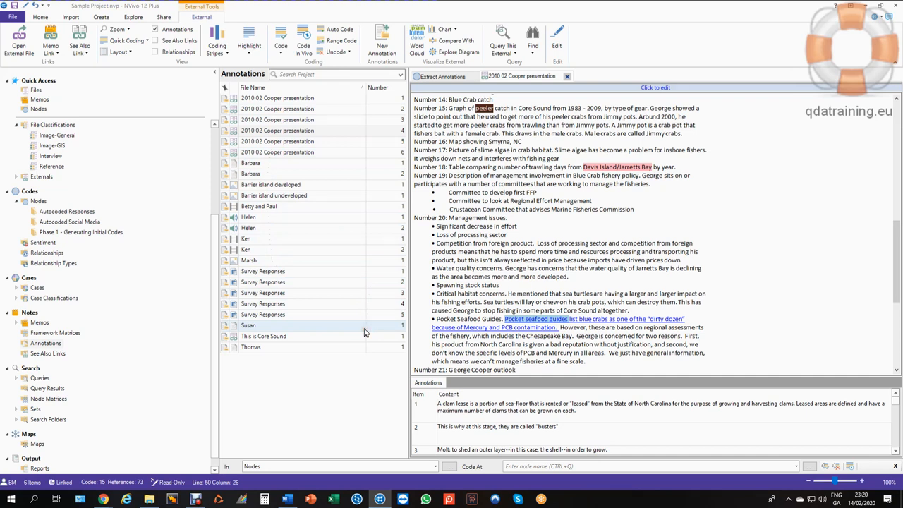
pyautogui.click(364, 328)
pyautogui.click(362, 321)
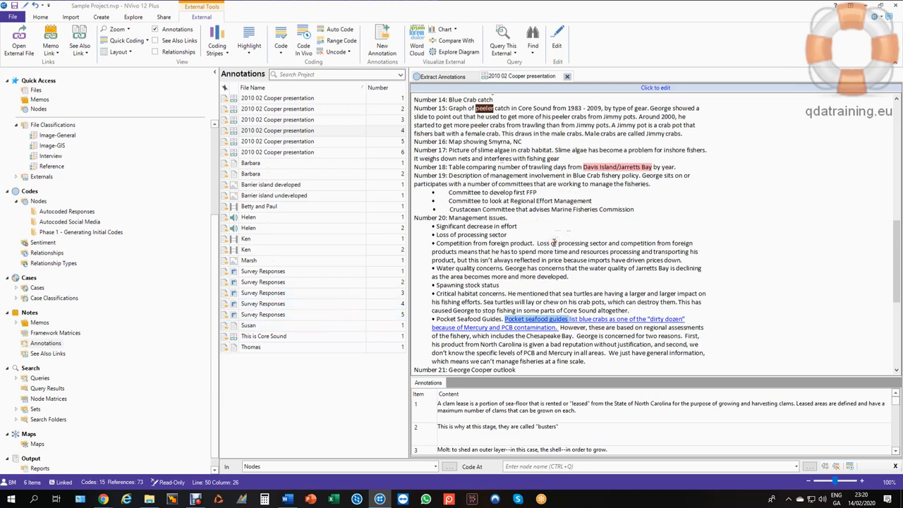
pyautogui.click(298, 242)
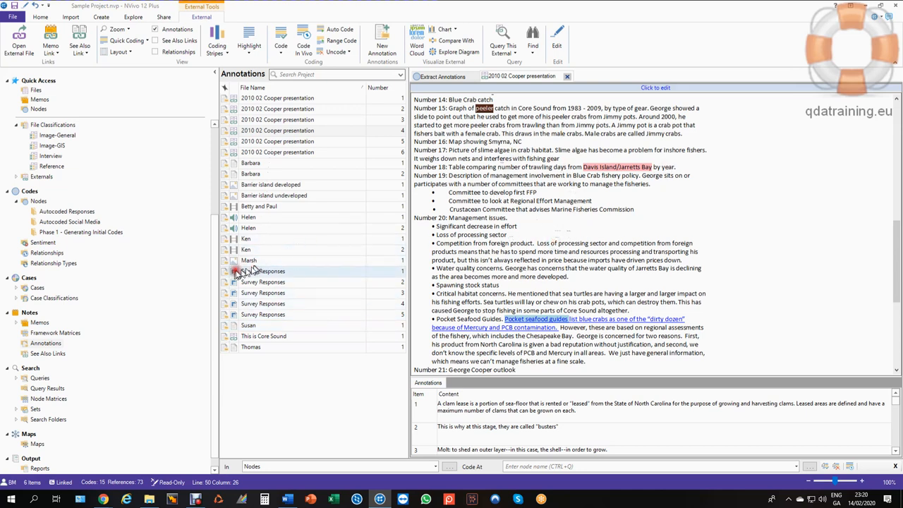
# Show the project's nodes and select the Number 15 passage up to "Jimmy pots" in the Cooper presentation.
pyautogui.moveTo(215, 277)
pyautogui.mouseDown()
pyautogui.moveTo(236, 220)
pyautogui.moveTo(234, 175)
pyautogui.mouseUp()
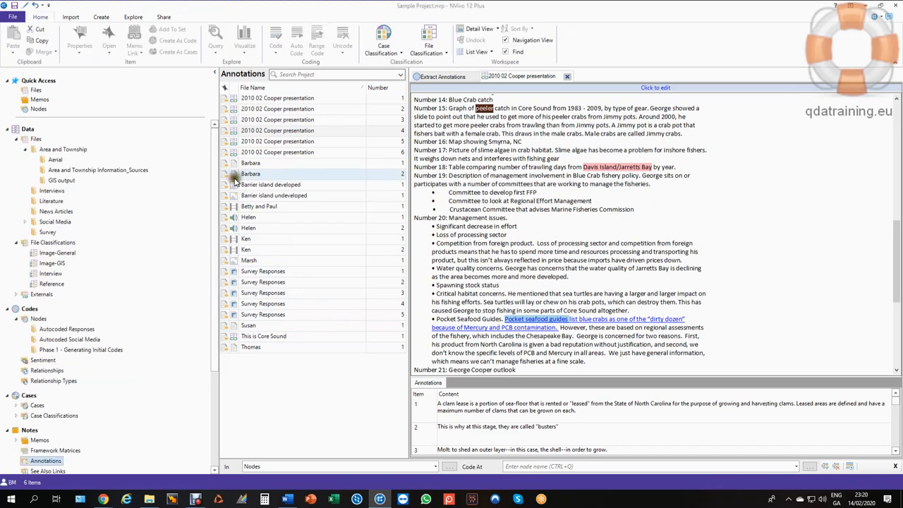
pyautogui.click(38, 319)
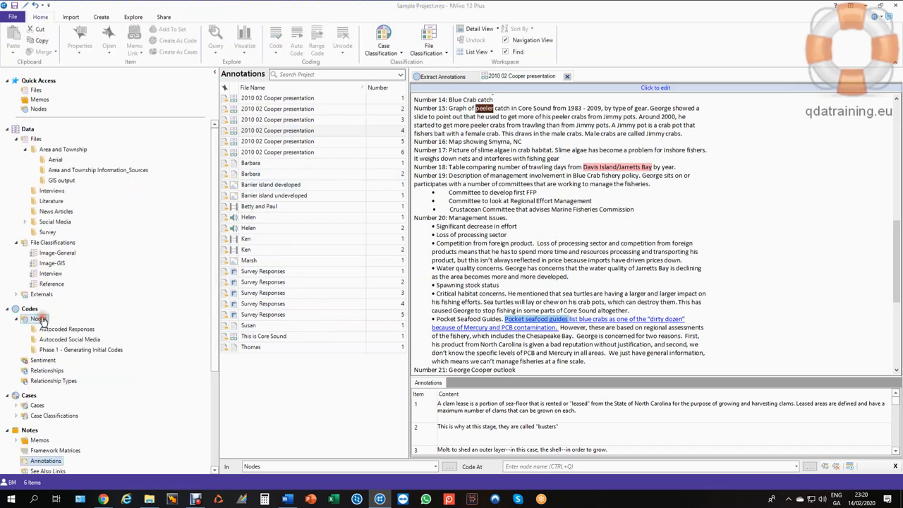
pyautogui.click(257, 99)
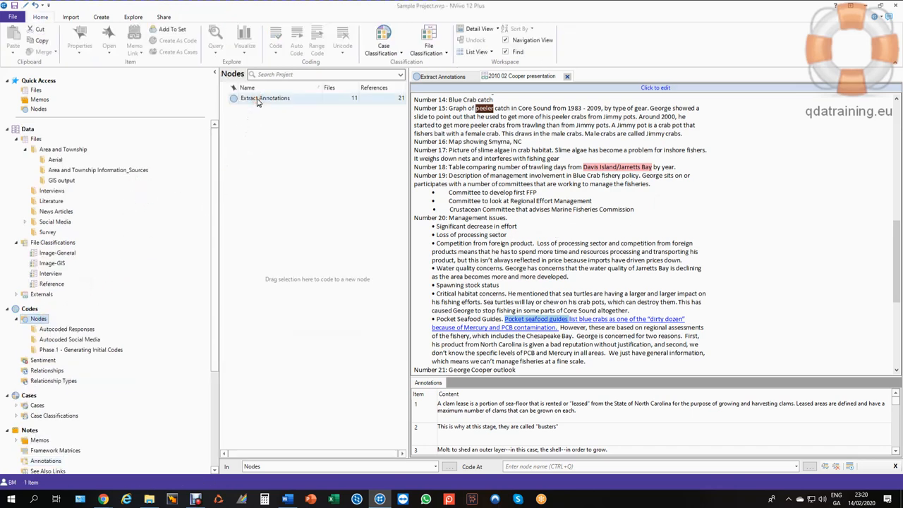
pyautogui.click(370, 119)
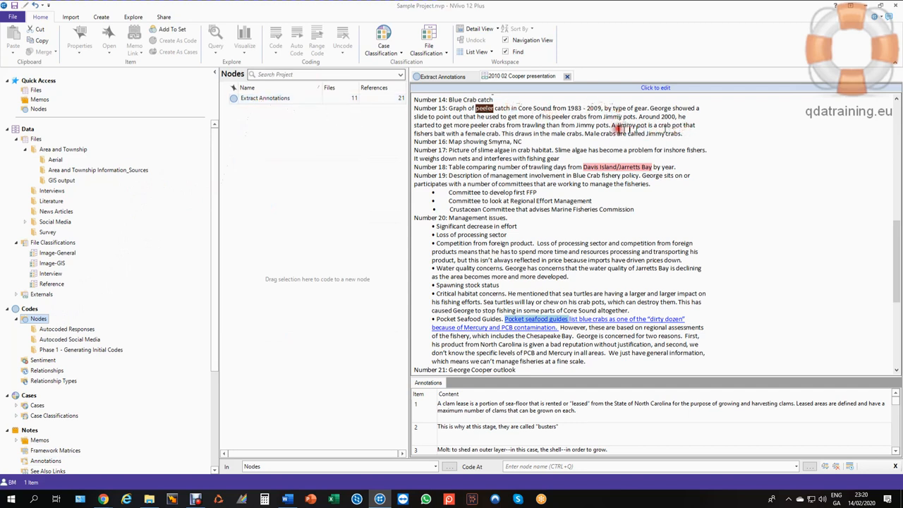
pyautogui.moveTo(609, 125)
pyautogui.mouseDown()
pyautogui.moveTo(411, 106)
pyautogui.moveTo(284, 112)
pyautogui.moveTo(275, 103)
pyautogui.mouseUp()
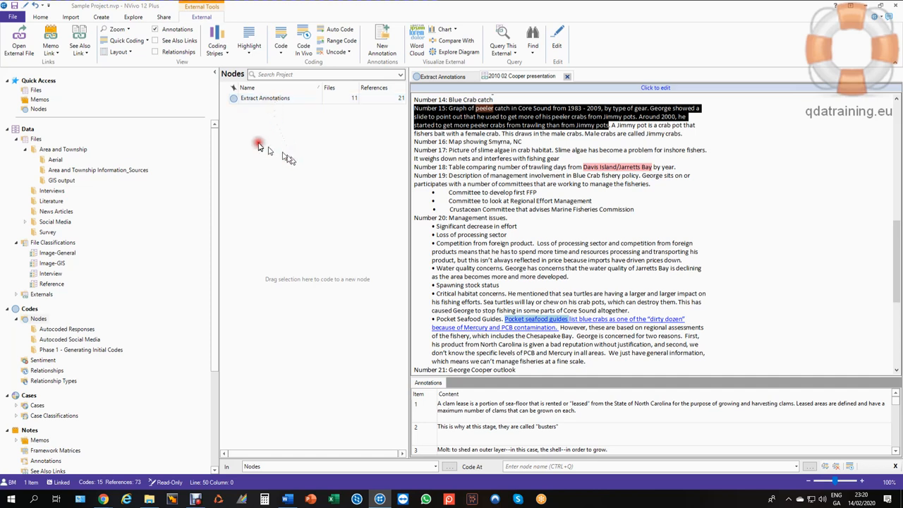
# Close the Cooper presentation and review the coded references in the Extract Annotations node.
pyautogui.click(566, 76)
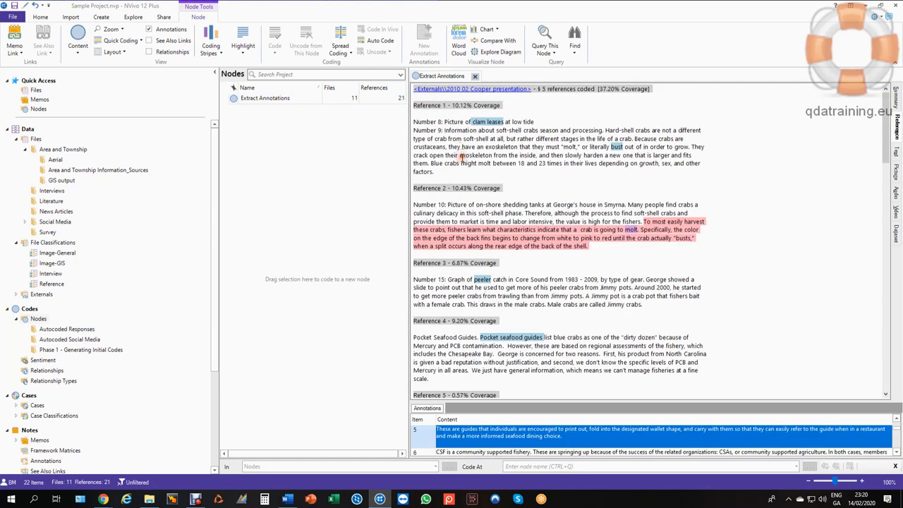
pyautogui.scroll(-15, 463, 158)
pyautogui.scroll(-10, 463, 158)
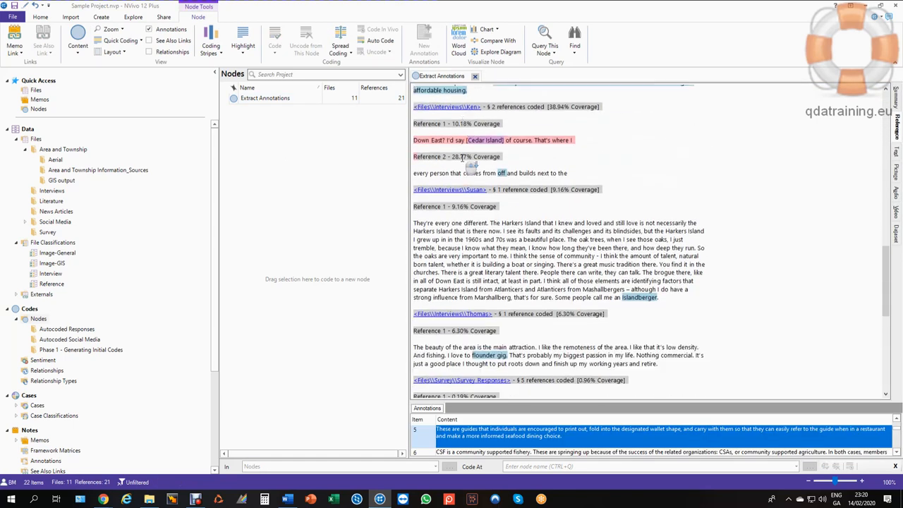
pyautogui.scroll(5, 463, 158)
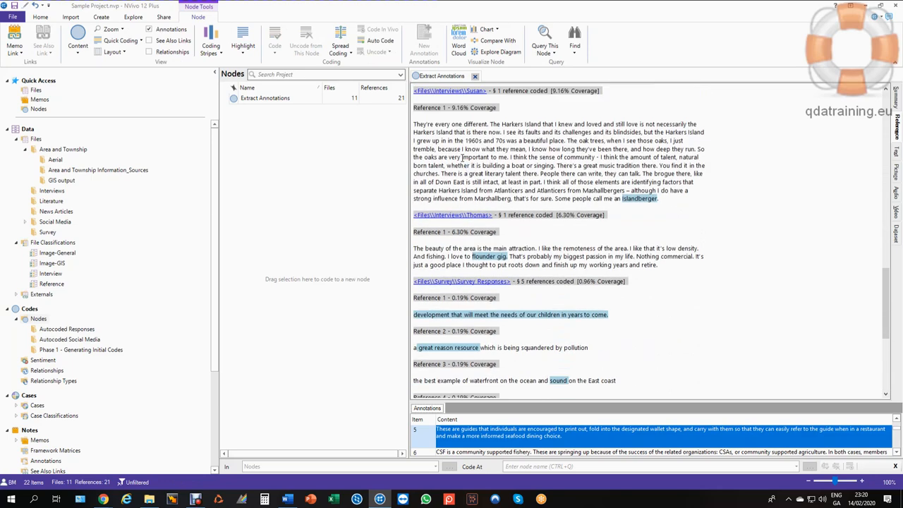
pyautogui.scroll(10, 462, 158)
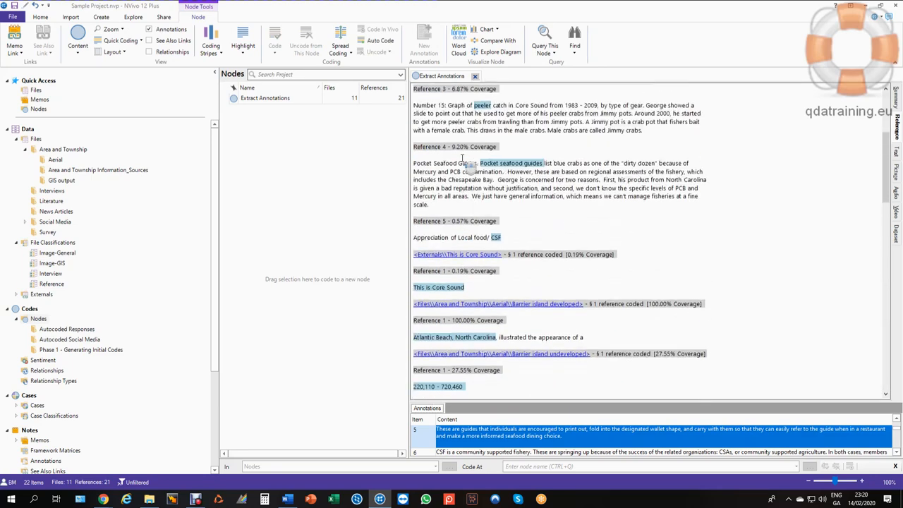
pyautogui.scroll(5, 463, 158)
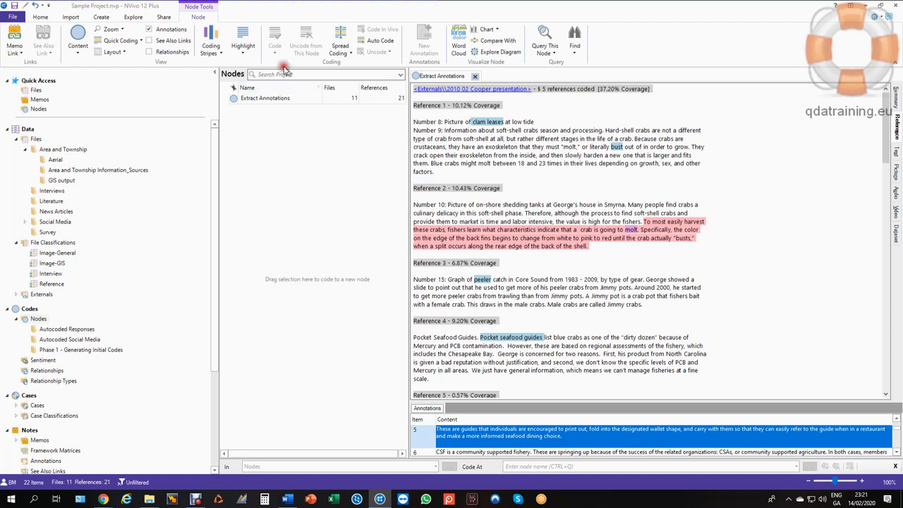
pyautogui.click(136, 19)
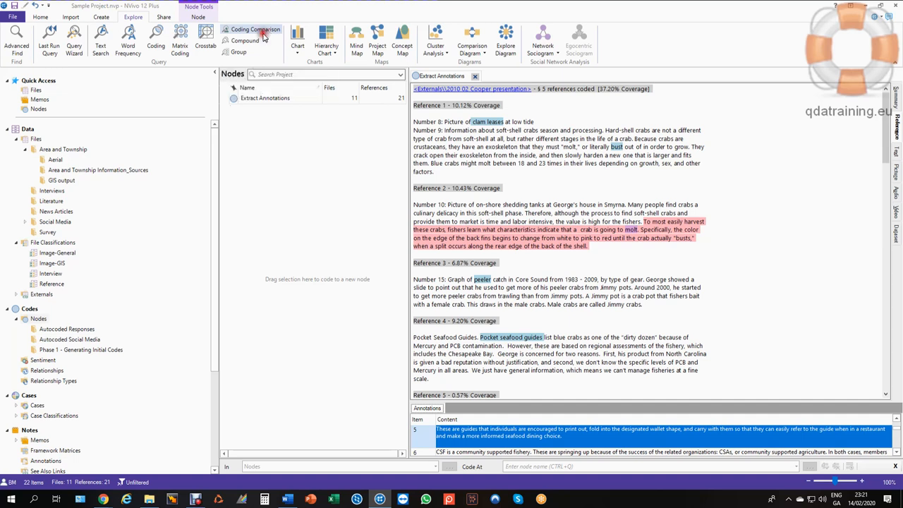
pyautogui.rightClick(236, 101)
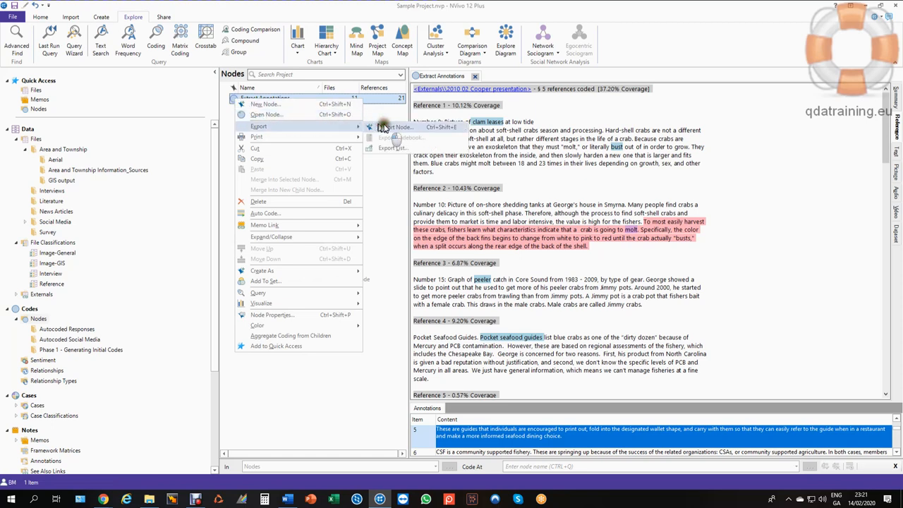
pyautogui.click(385, 127)
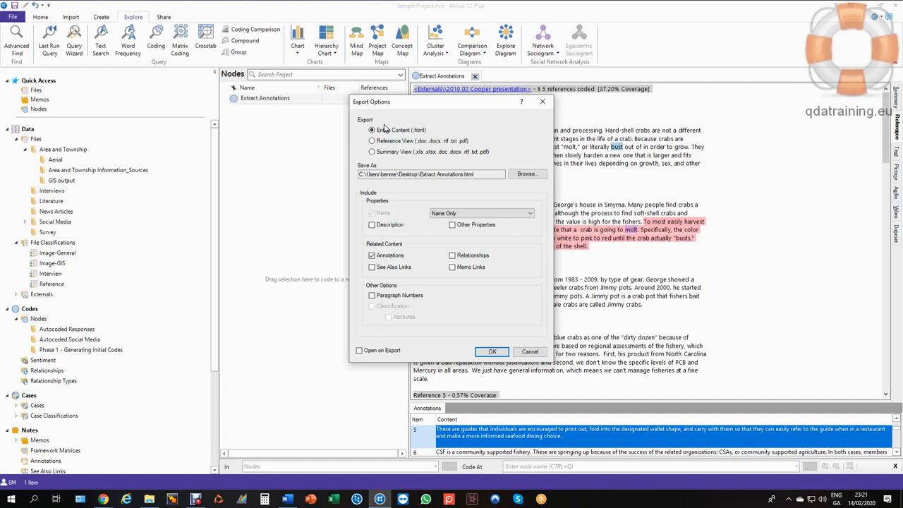
pyautogui.click(386, 130)
pyautogui.click(393, 143)
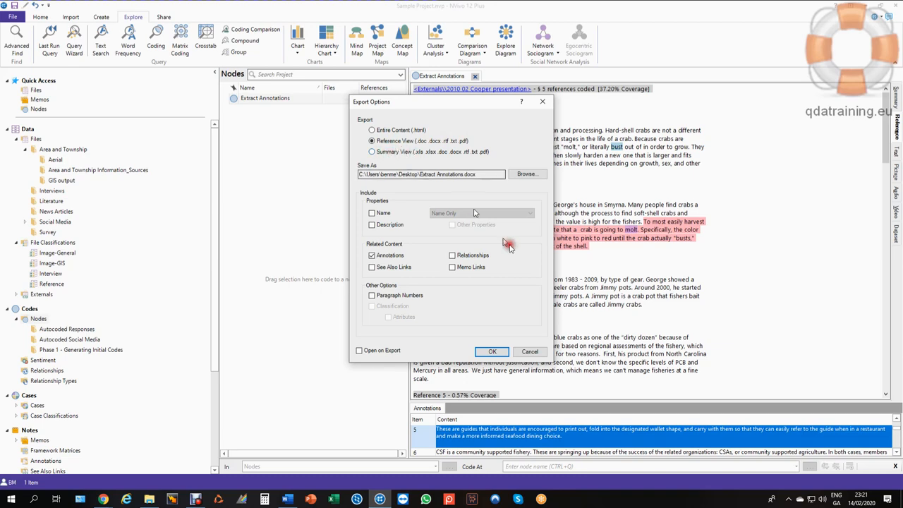
pyautogui.click(494, 352)
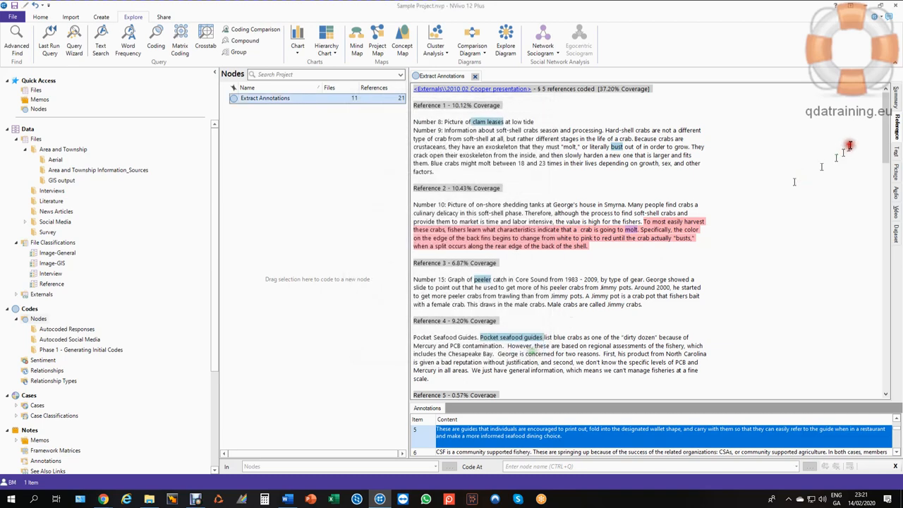
# Check the Extract Annotations node's summary of coded files and return to its Reference view.
pyautogui.click(898, 99)
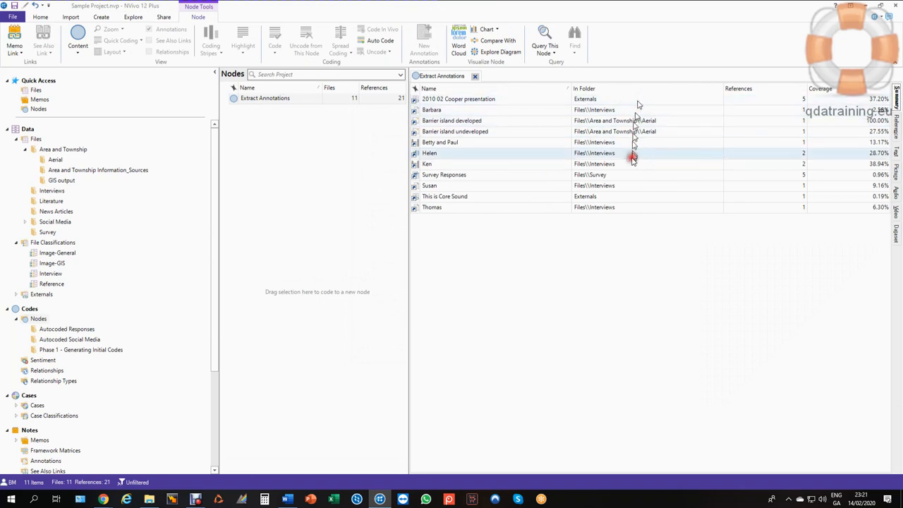
pyautogui.click(897, 126)
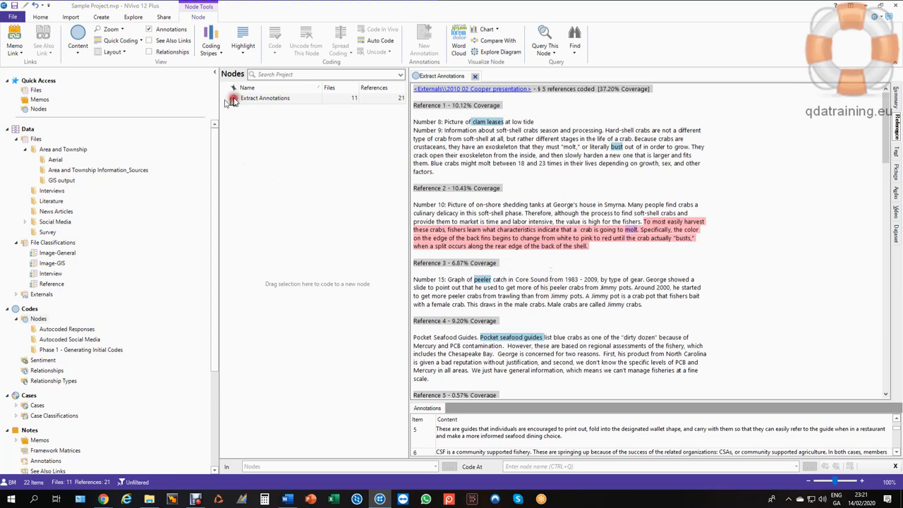
# Export the Extract Annotations node as Reference View with annotations to Extract Annotations.docx on the desktop, and open the file in Word.
pyautogui.rightClick(237, 101)
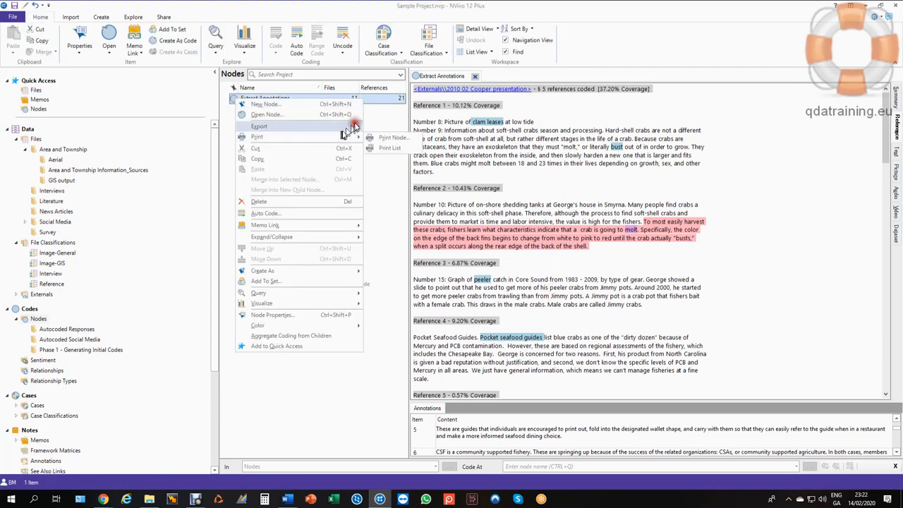
pyautogui.moveTo(358, 125)
pyautogui.click(387, 127)
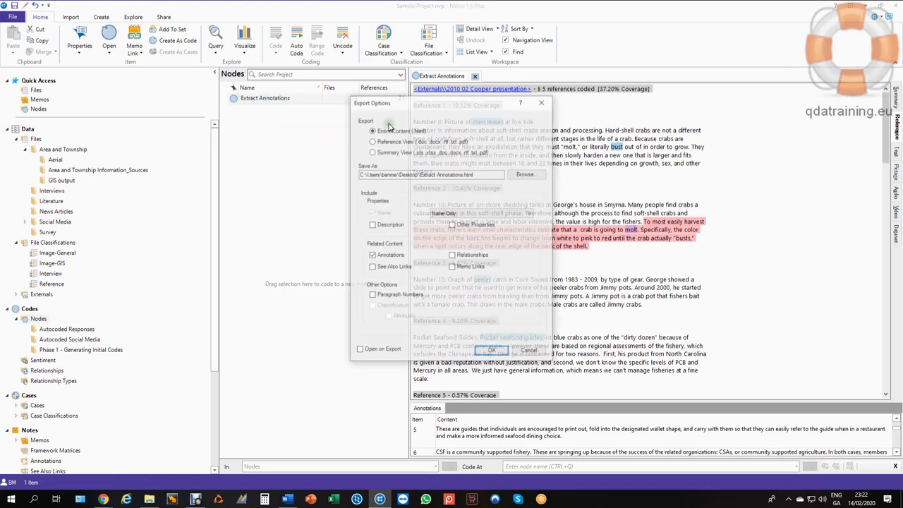
pyautogui.click(371, 141)
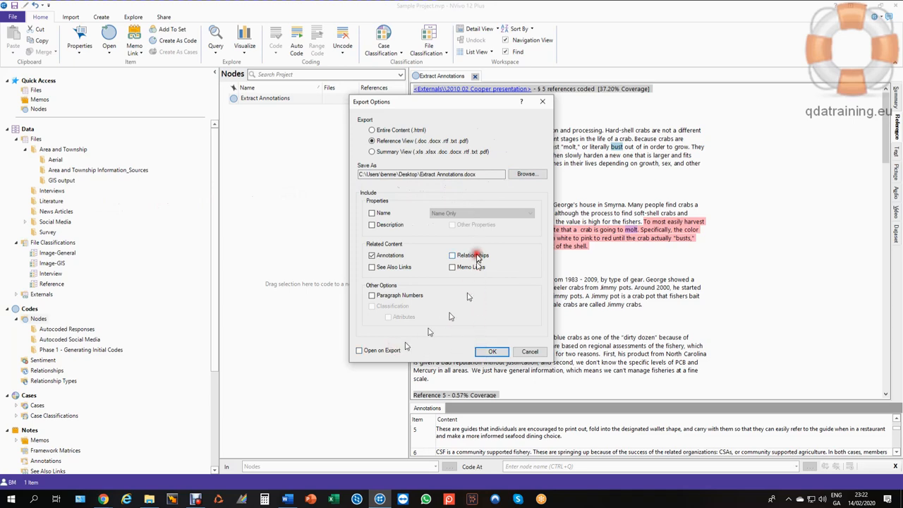
pyautogui.click(493, 351)
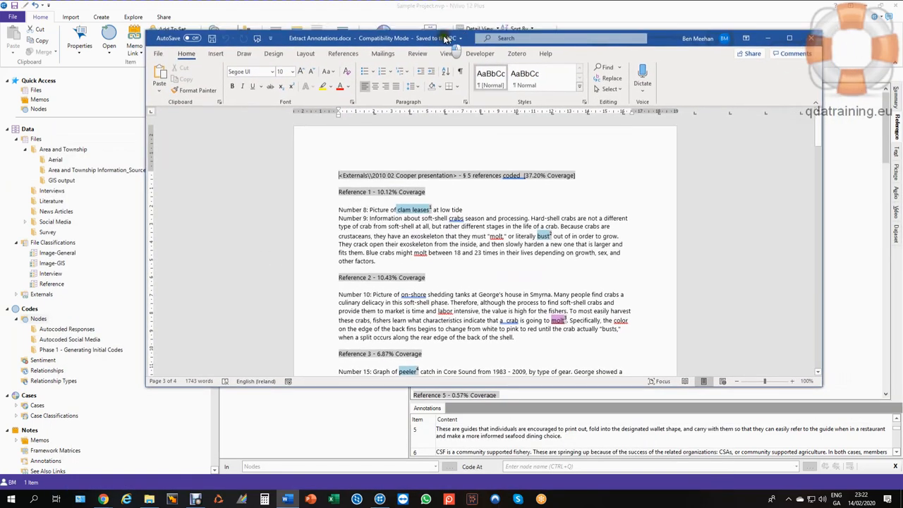
# Examine the exported document's coded references and the numbered annotations listed at its end.
pyautogui.scroll(-7, 469, 187)
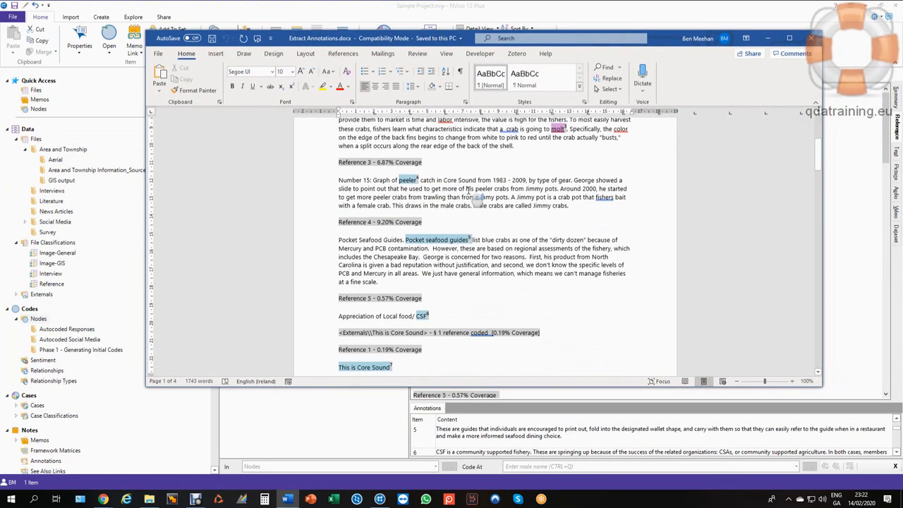
pyautogui.scroll(6, 467, 190)
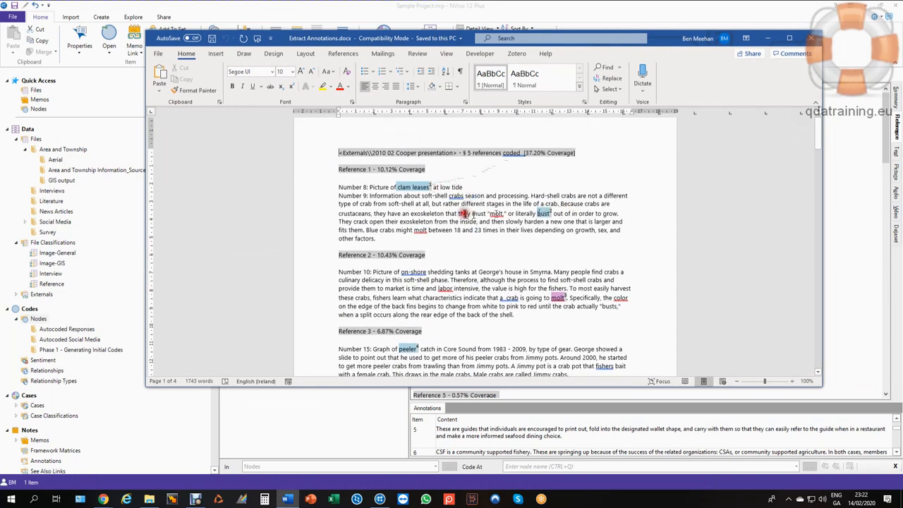
pyautogui.scroll(-15, 464, 213)
pyautogui.scroll(-20, 465, 213)
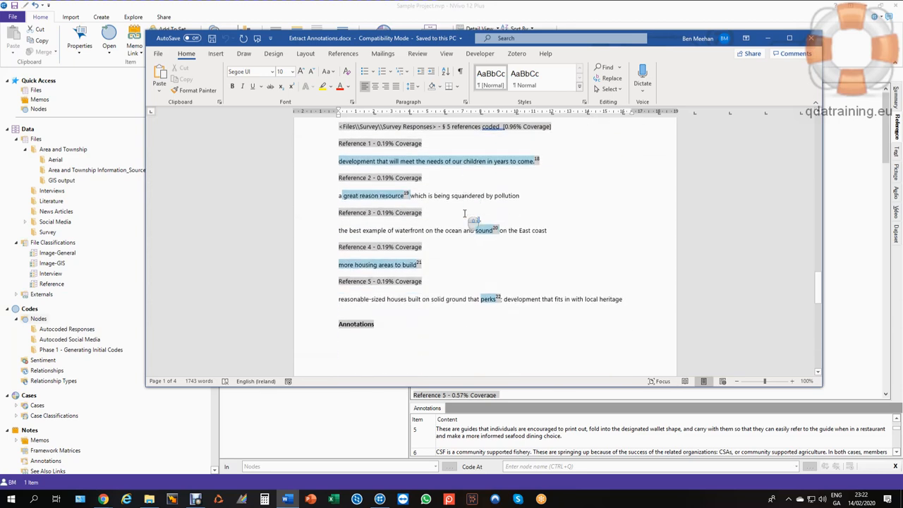
pyautogui.scroll(-1, 464, 213)
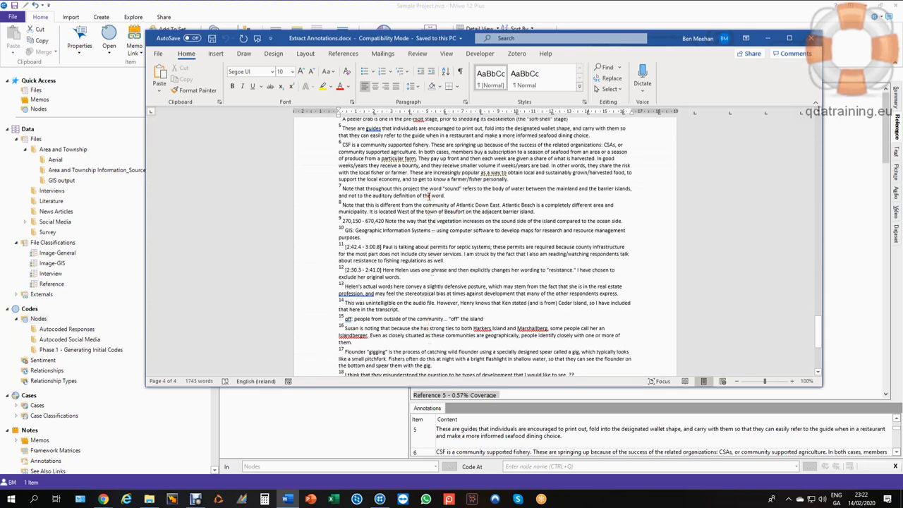
pyautogui.scroll(6, 427, 196)
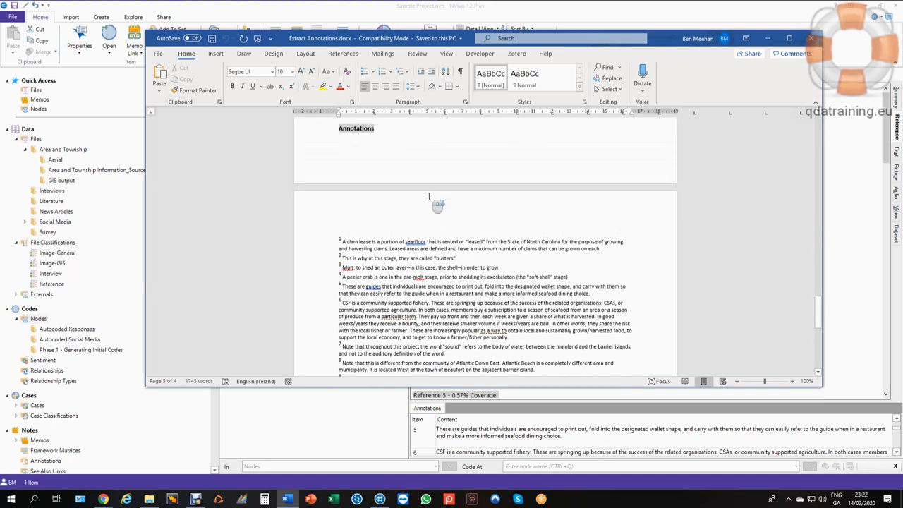
# Compare the numbered annotations at the document's end with their markers in the coded references, and select marker 11.
pyautogui.scroll(-6, 428, 196)
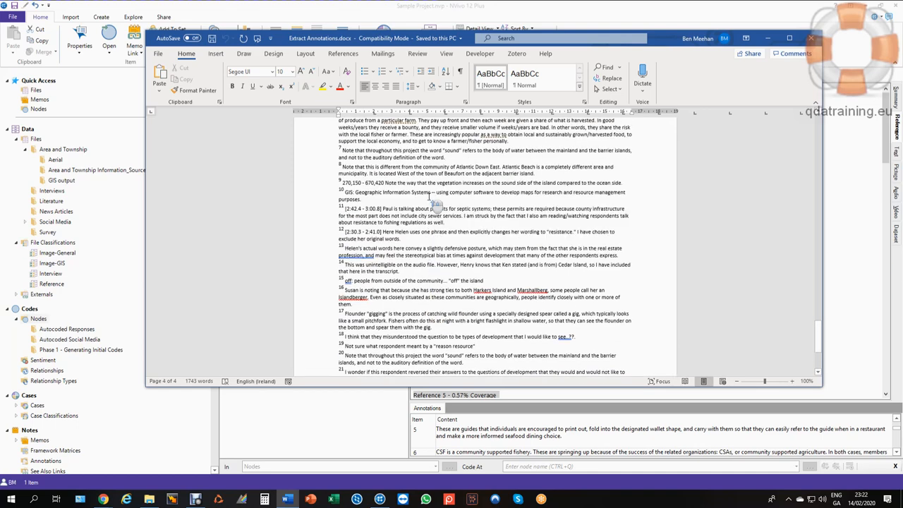
pyautogui.scroll(12, 429, 196)
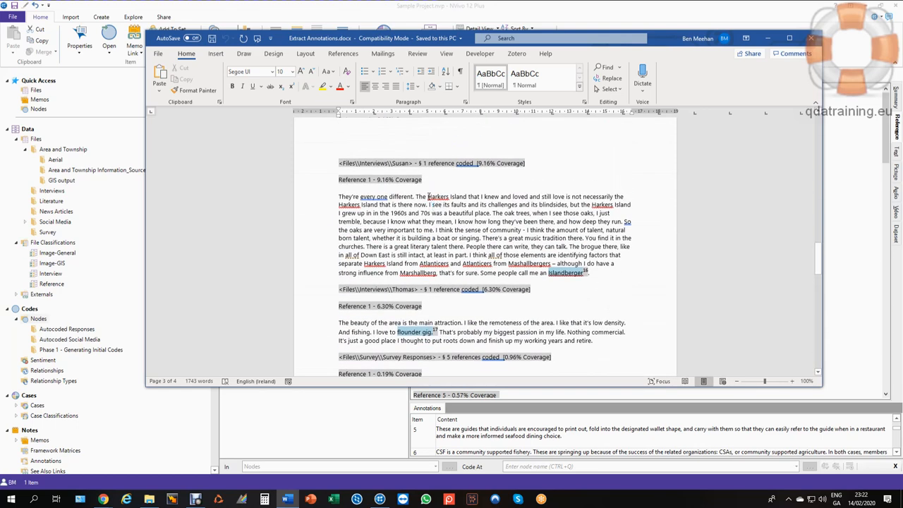
pyautogui.scroll(-10, 429, 197)
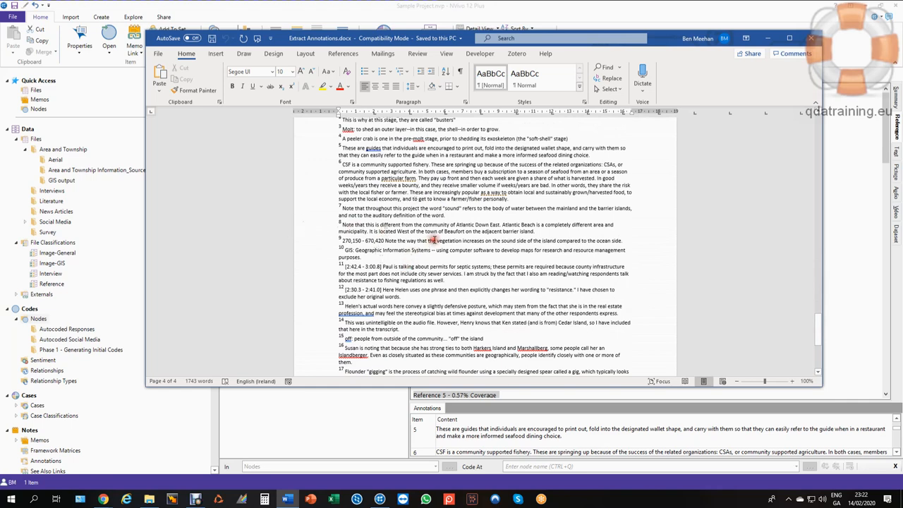
pyautogui.scroll(8, 432, 240)
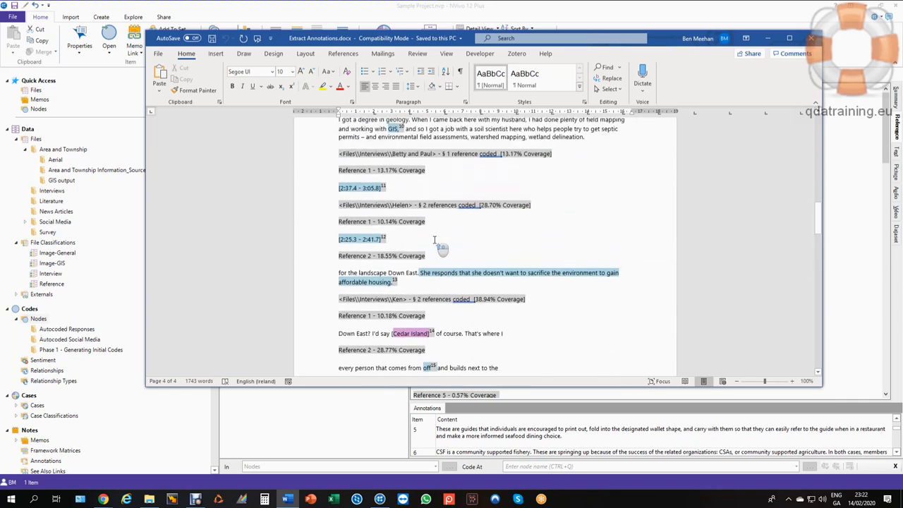
pyautogui.scroll(1, 435, 239)
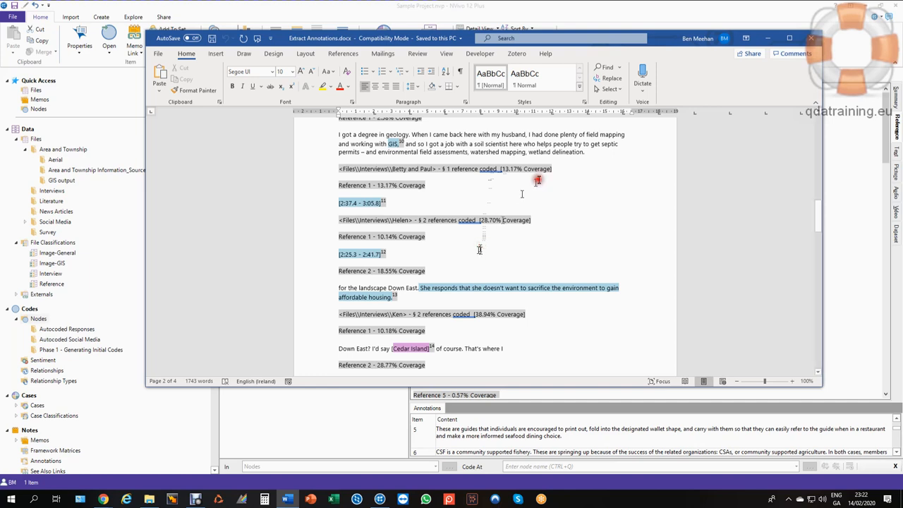
pyautogui.doubleClick(382, 201)
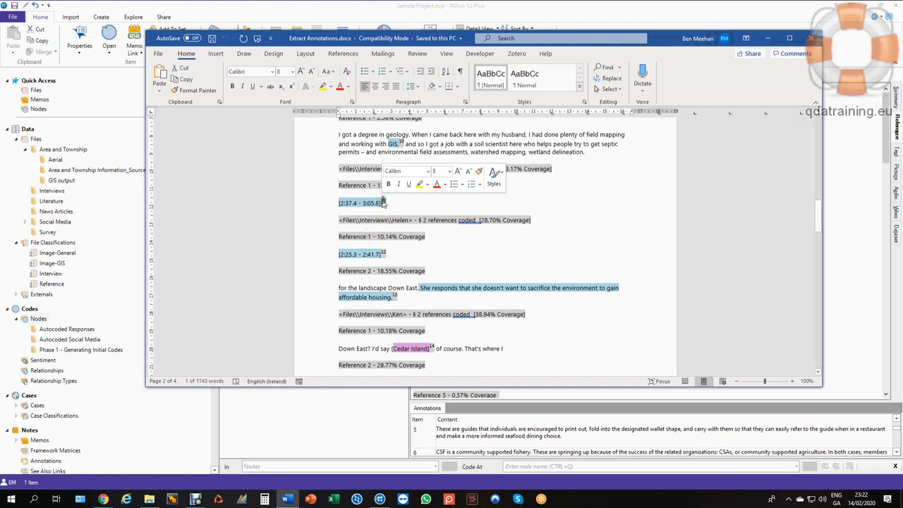
pyautogui.click(382, 203)
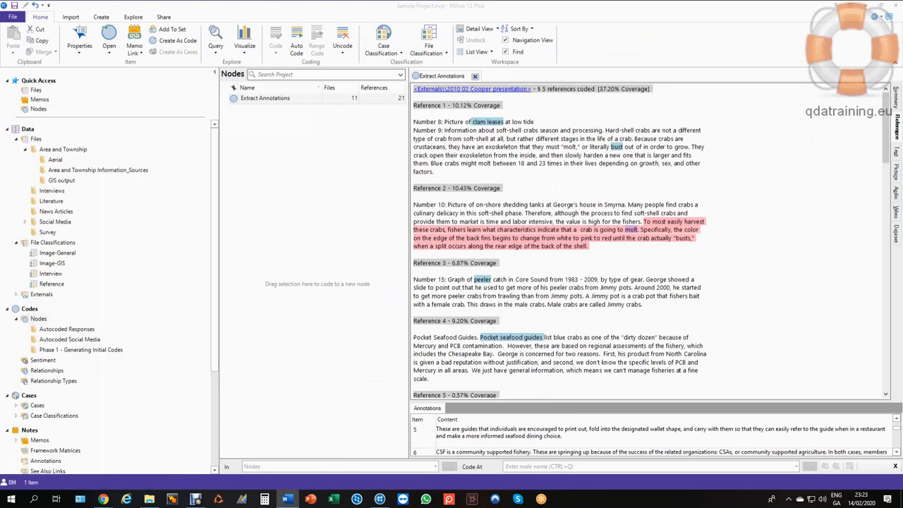
# Export the Extract Annotations node's entire content to Extract Annotations.html with annotations, see also links, relationships and memo links, replacing the existing file and opening the result.
pyautogui.rightClick(236, 101)
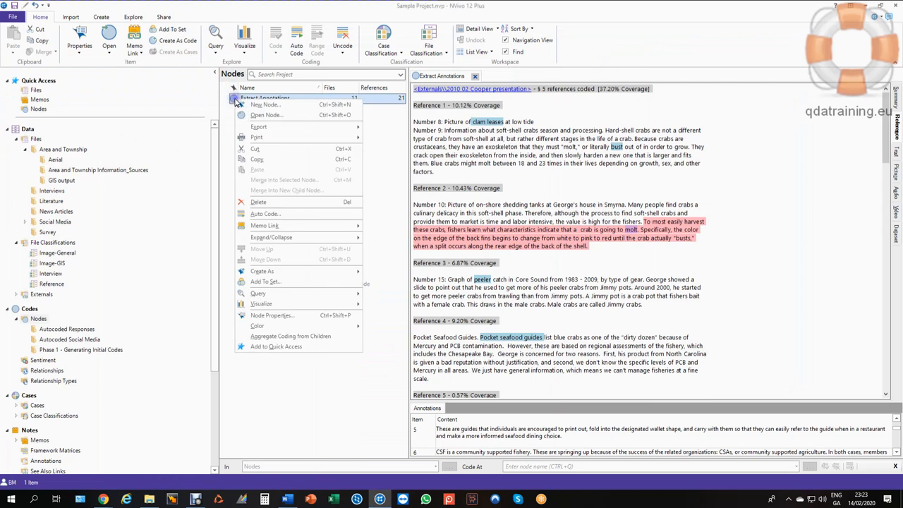
pyautogui.moveTo(304, 126)
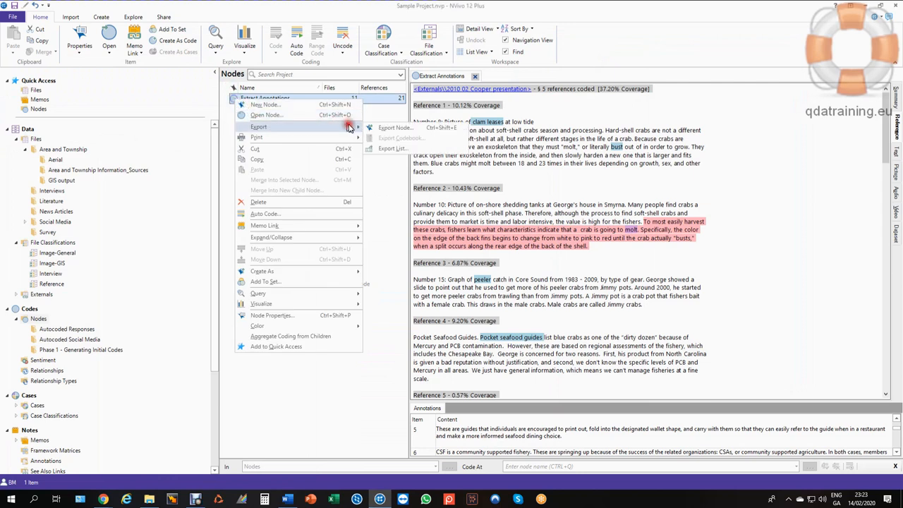
pyautogui.click(382, 128)
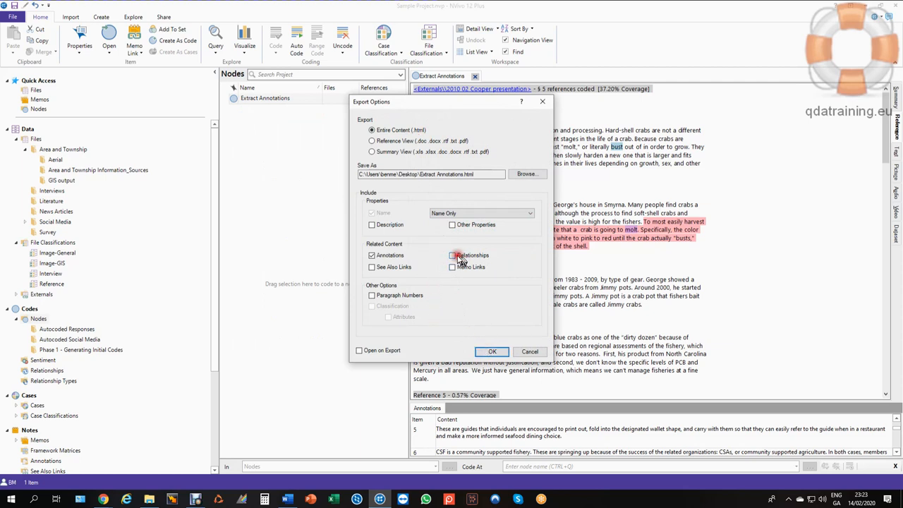
pyautogui.click(371, 267)
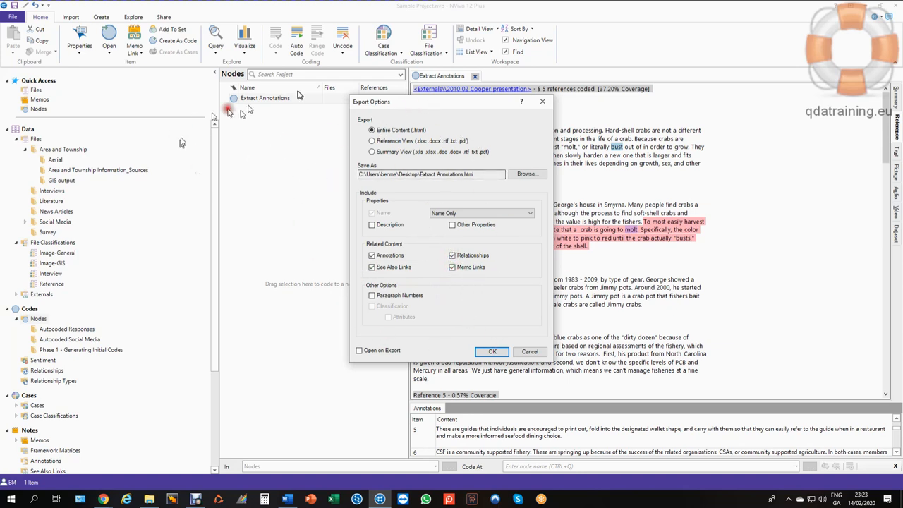
pyautogui.click(387, 352)
pyautogui.click(492, 351)
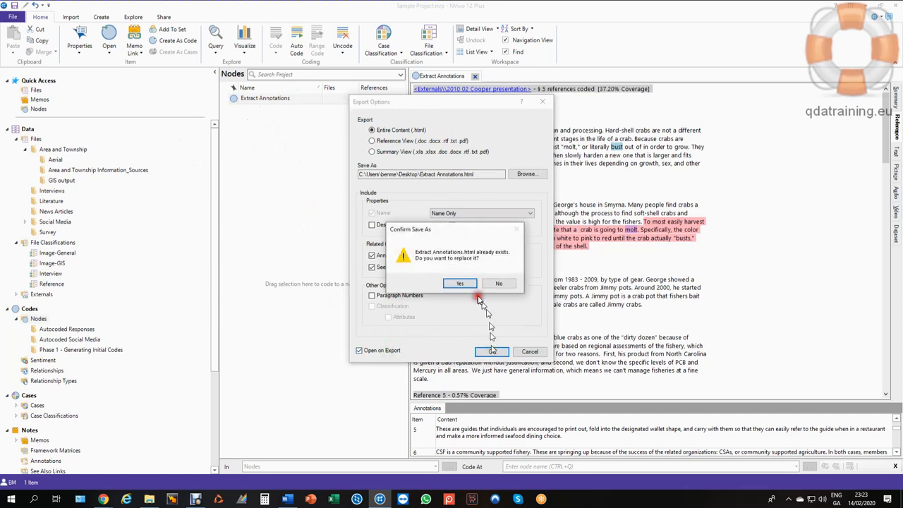
pyautogui.click(462, 284)
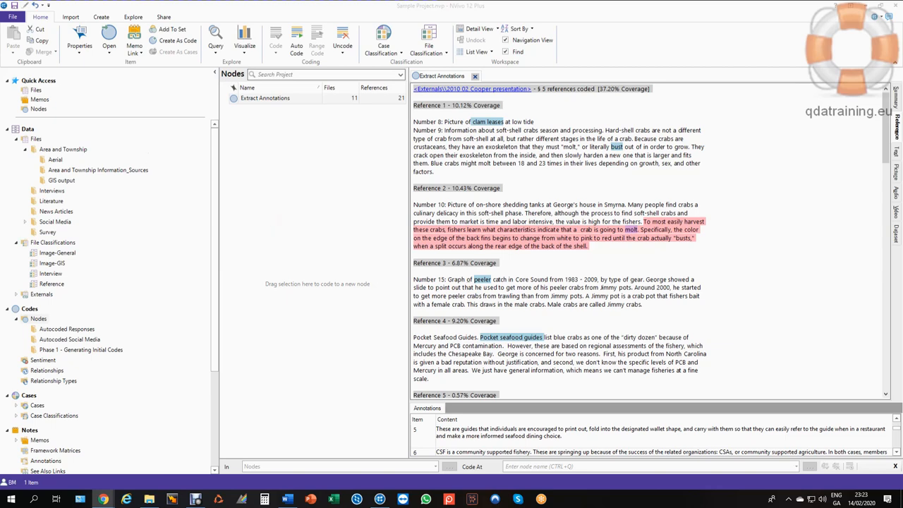
pyautogui.moveTo(1, 381)
pyautogui.mouseDown()
pyautogui.moveTo(77, 374)
pyautogui.moveTo(256, 294)
pyautogui.moveTo(311, 92)
pyautogui.mouseUp()
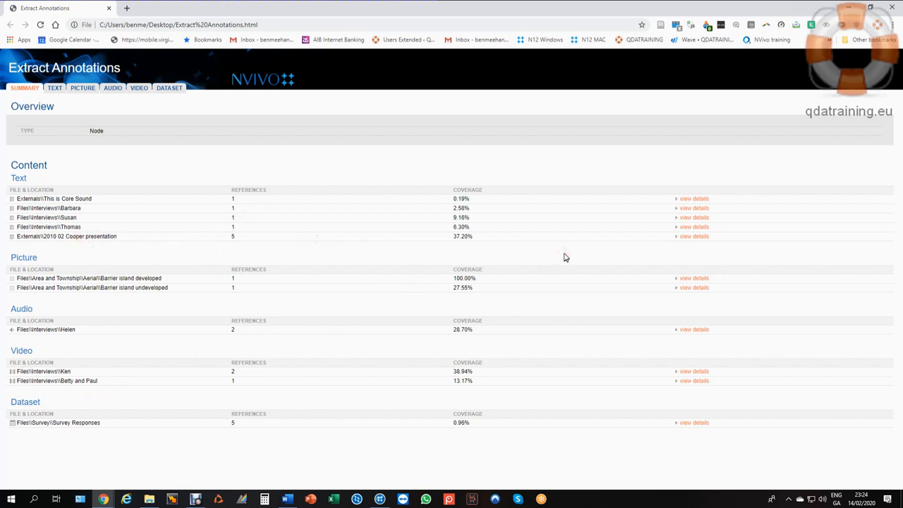
# Review the coded text references and their annotations in the exported web page, including the third and fourth text sources.
pyautogui.click(56, 89)
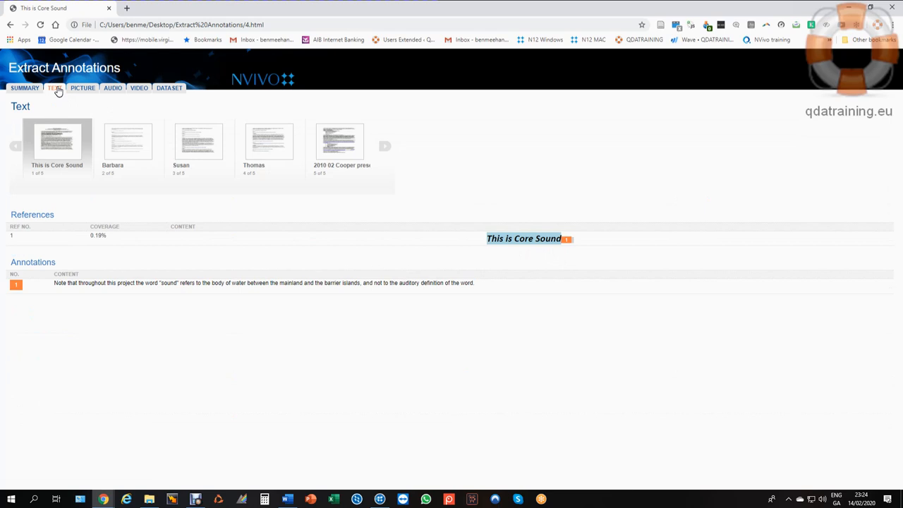
pyautogui.click(203, 146)
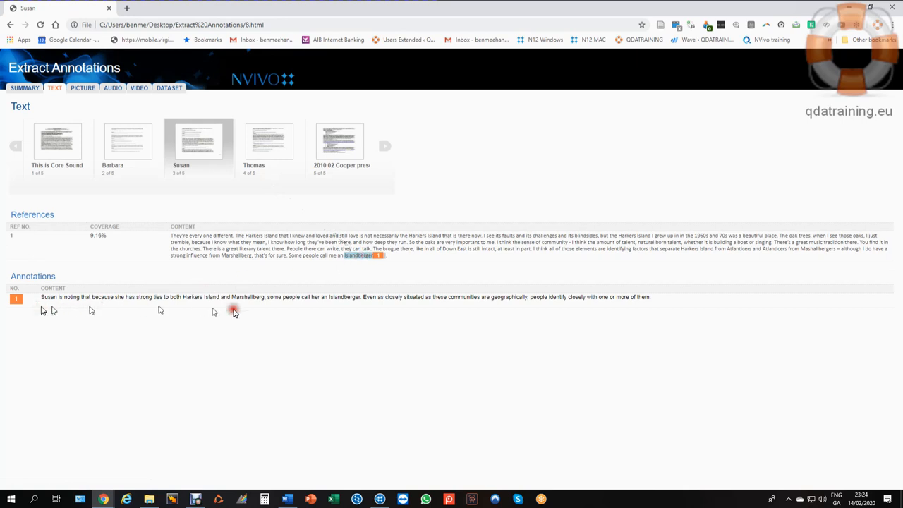
pyautogui.click(273, 150)
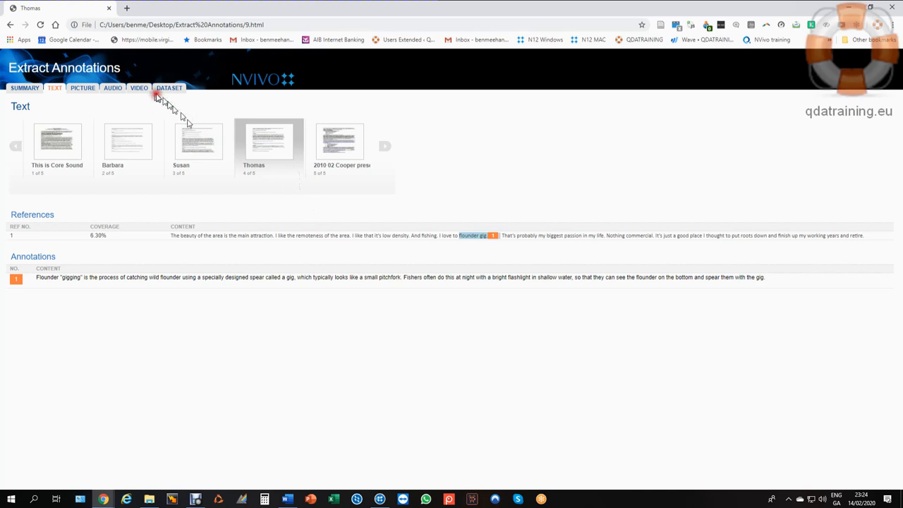
# Examine the exported picture references with their annotations, including Barrier island undeveloped, and check the audio and video pages.
pyautogui.click(91, 90)
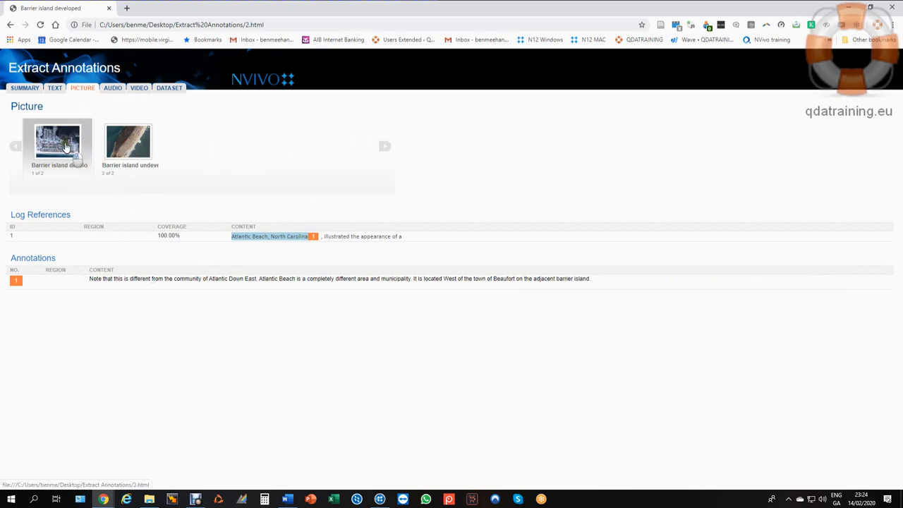
pyautogui.click(128, 149)
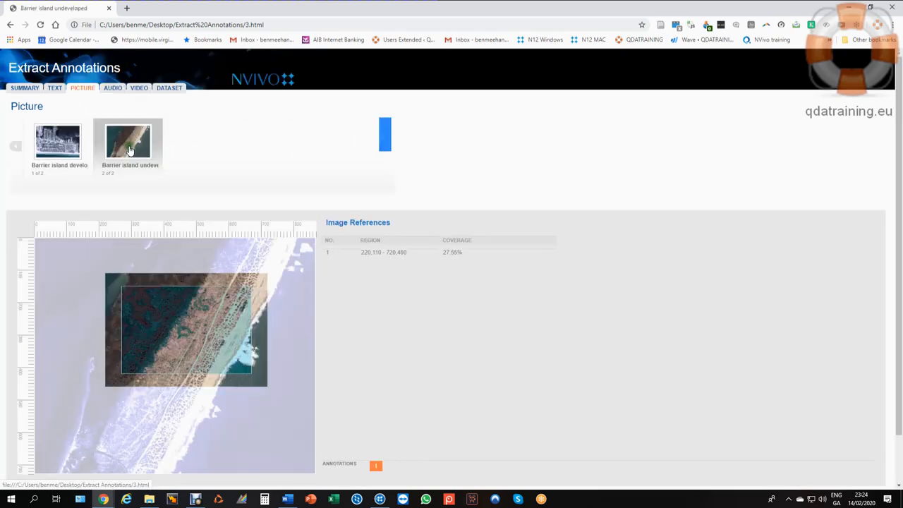
pyautogui.scroll(-1, 314, 304)
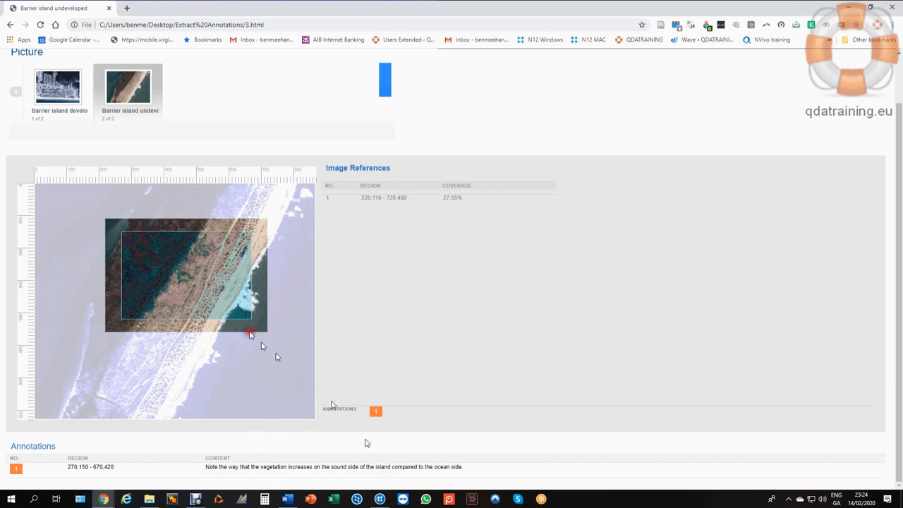
pyautogui.scroll(2, 129, 94)
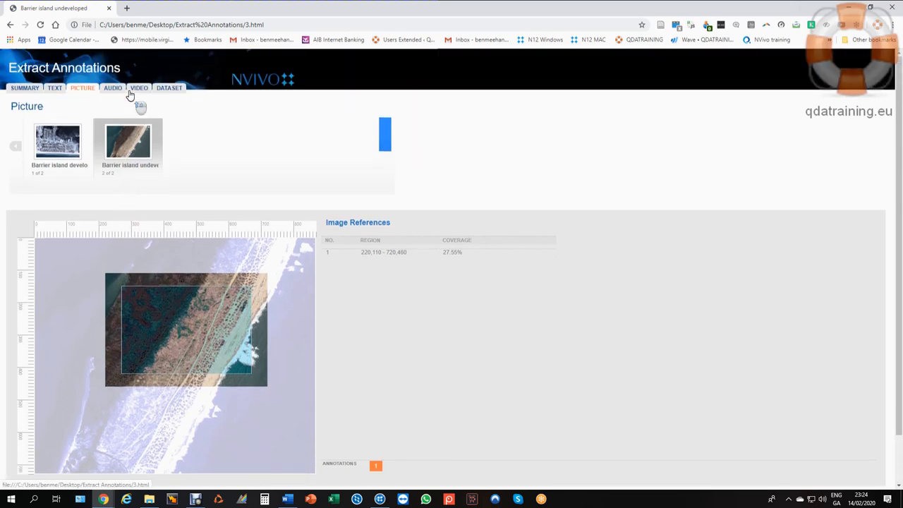
pyautogui.click(113, 89)
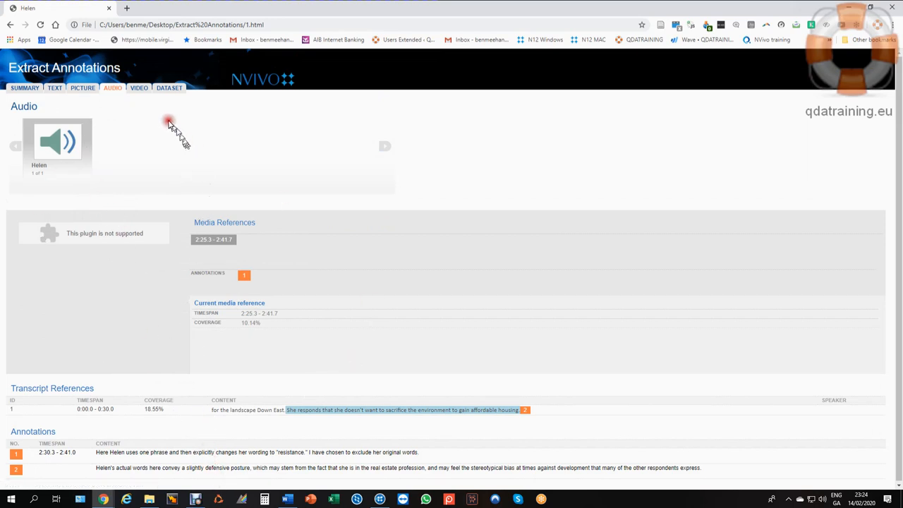
pyautogui.click(140, 93)
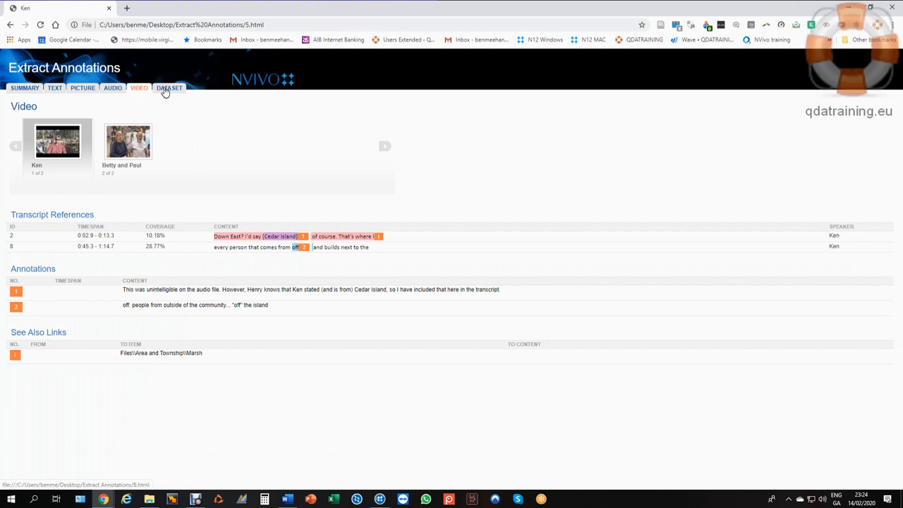
# Read the full row 20 response in the Survey Responses dataset, close it, and return to the export's summary page.
pyautogui.click(165, 90)
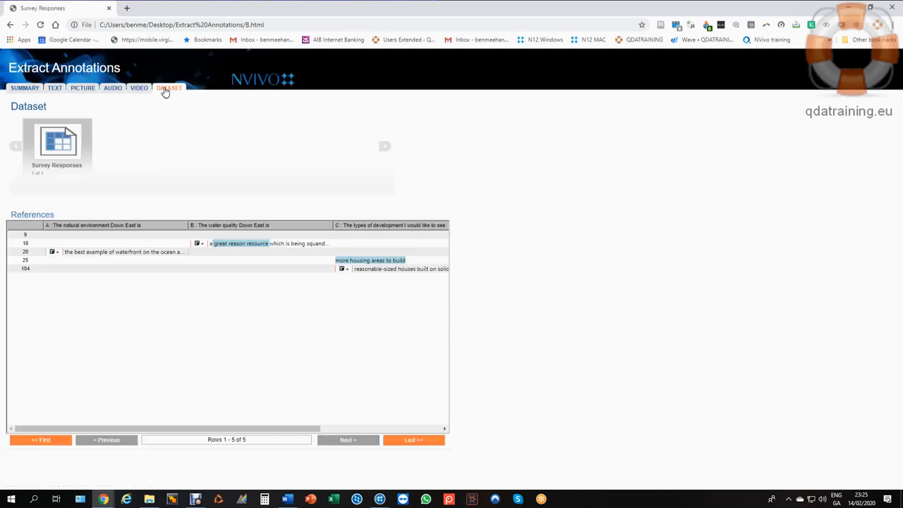
pyautogui.click(54, 252)
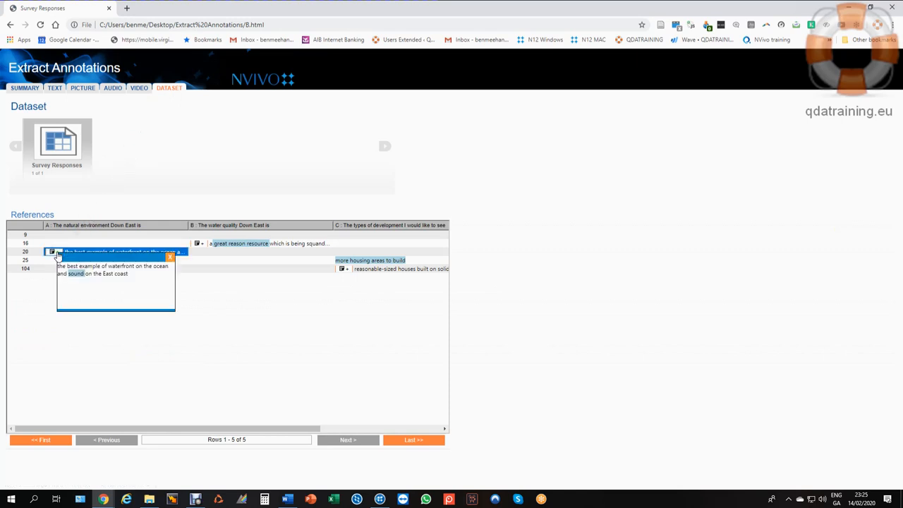
pyautogui.click(170, 260)
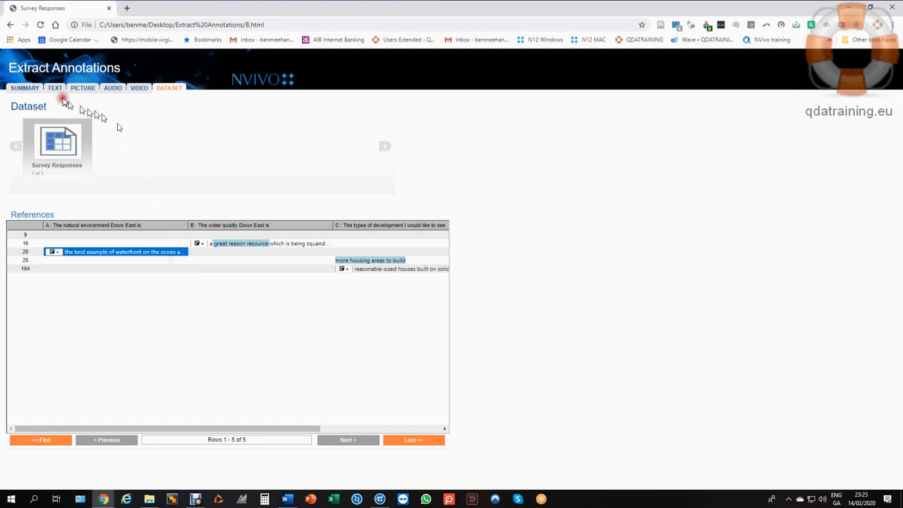
pyautogui.click(27, 87)
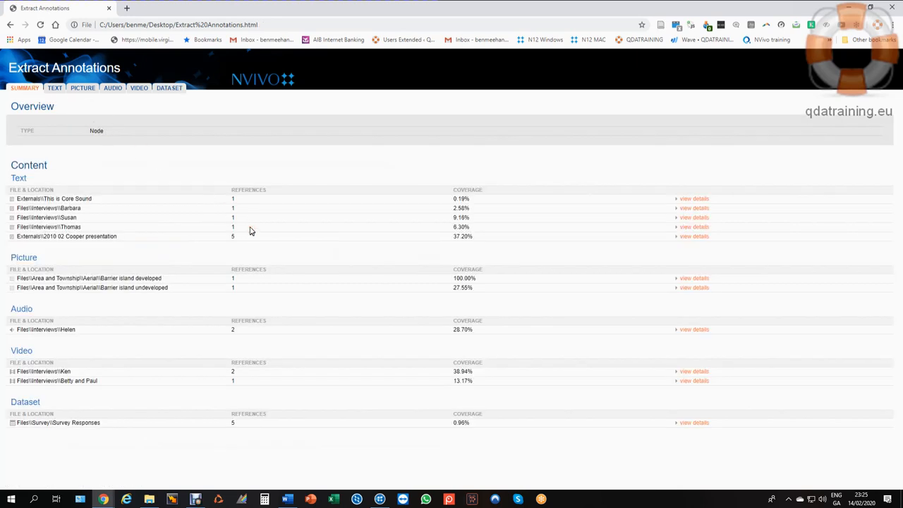